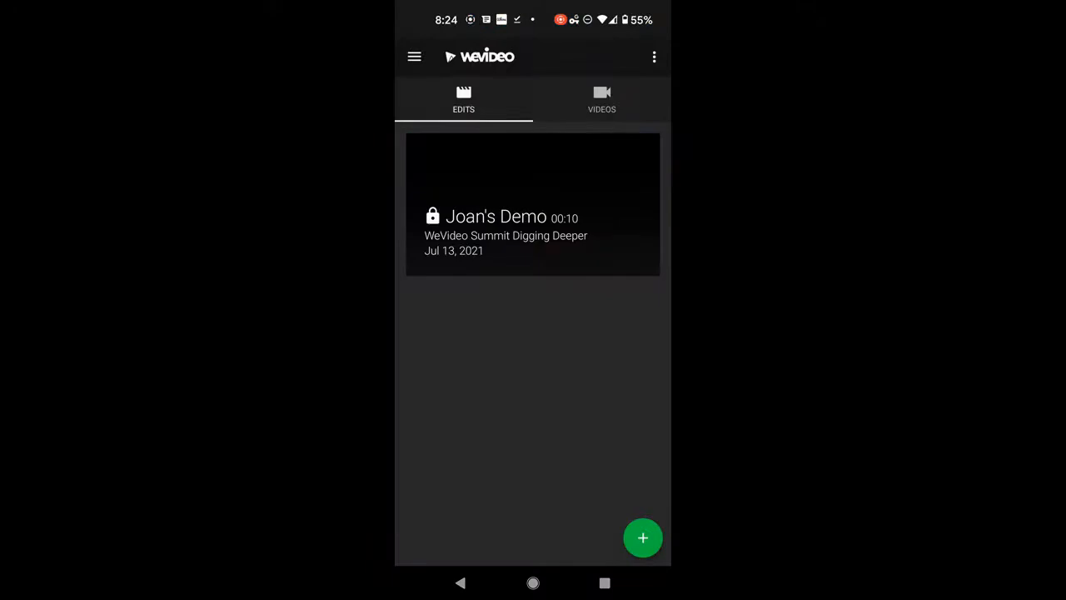
# Upload the 49-second video dated Jul 21, 2021 from the phone through the Media uploader.
pyautogui.click(414, 56)
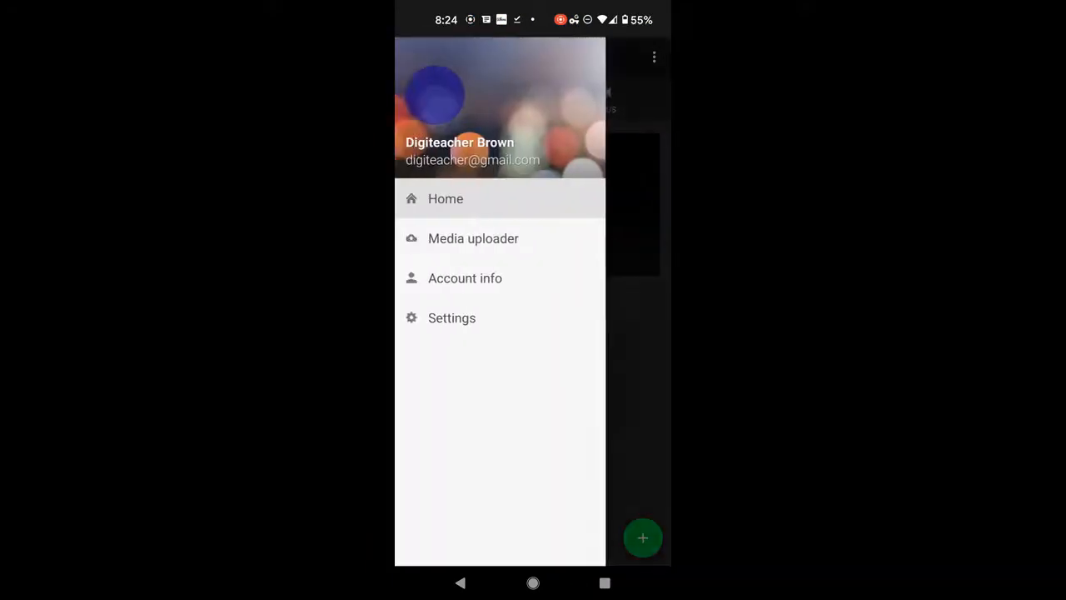
pyautogui.click(514, 240)
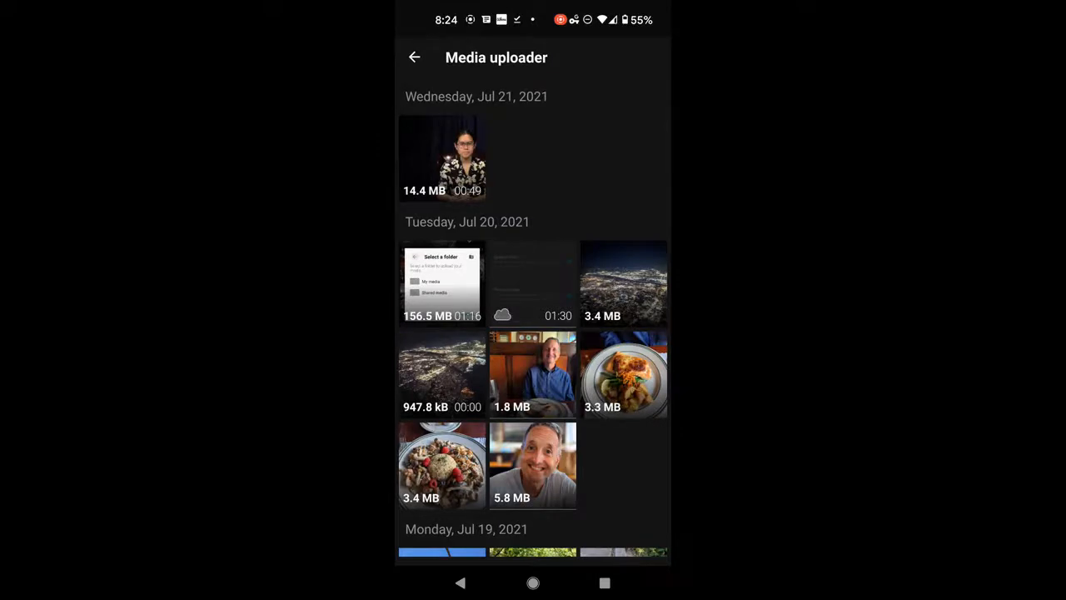
pyautogui.click(463, 170)
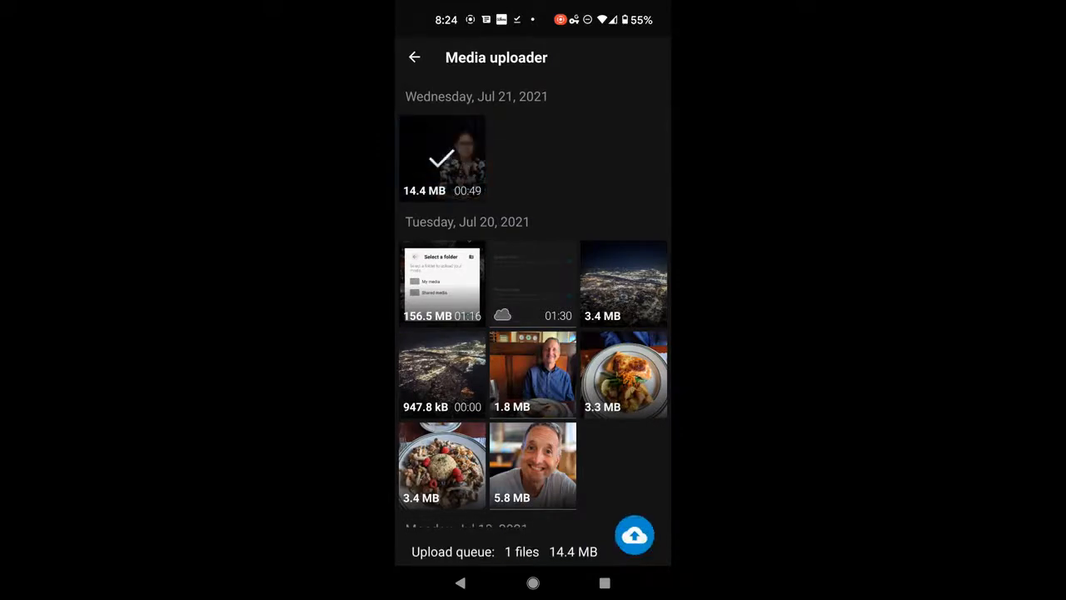
pyautogui.click(634, 534)
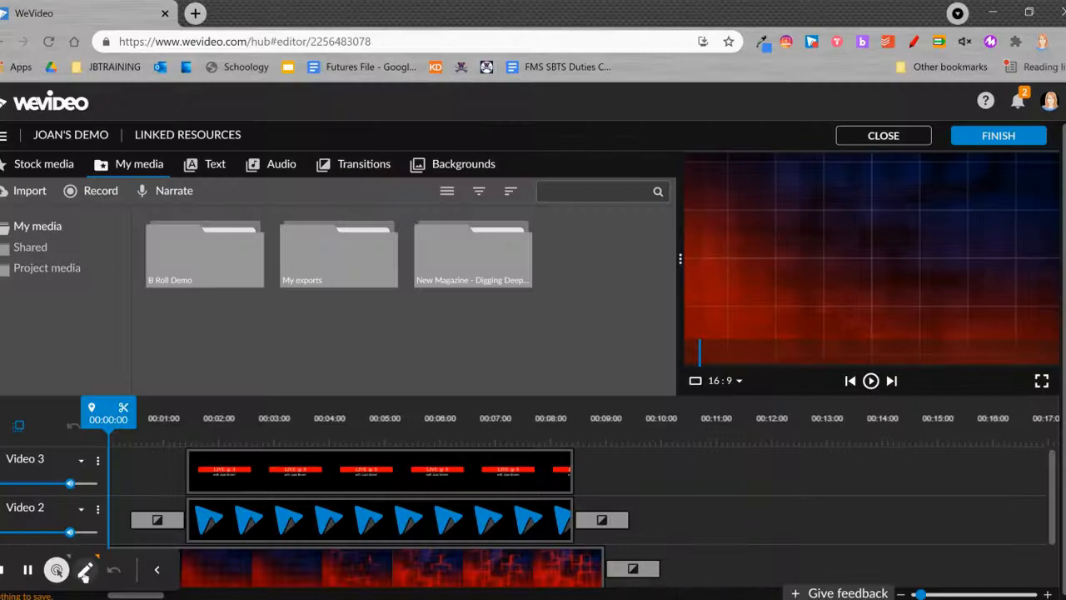
# Open the media import options in the desktop editor.
pyautogui.click(58, 570)
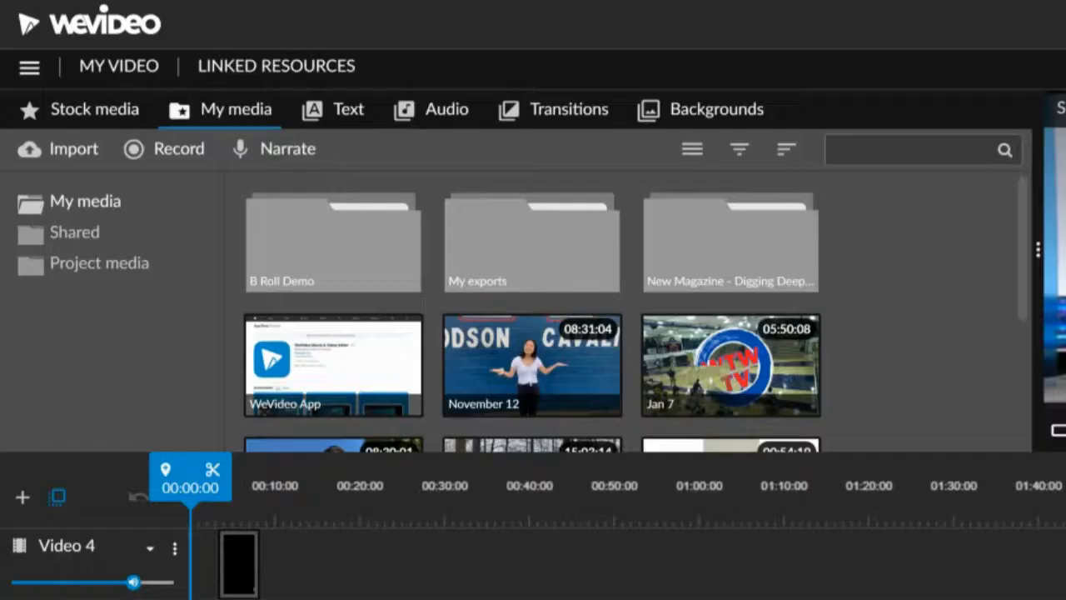
pyautogui.click(86, 152)
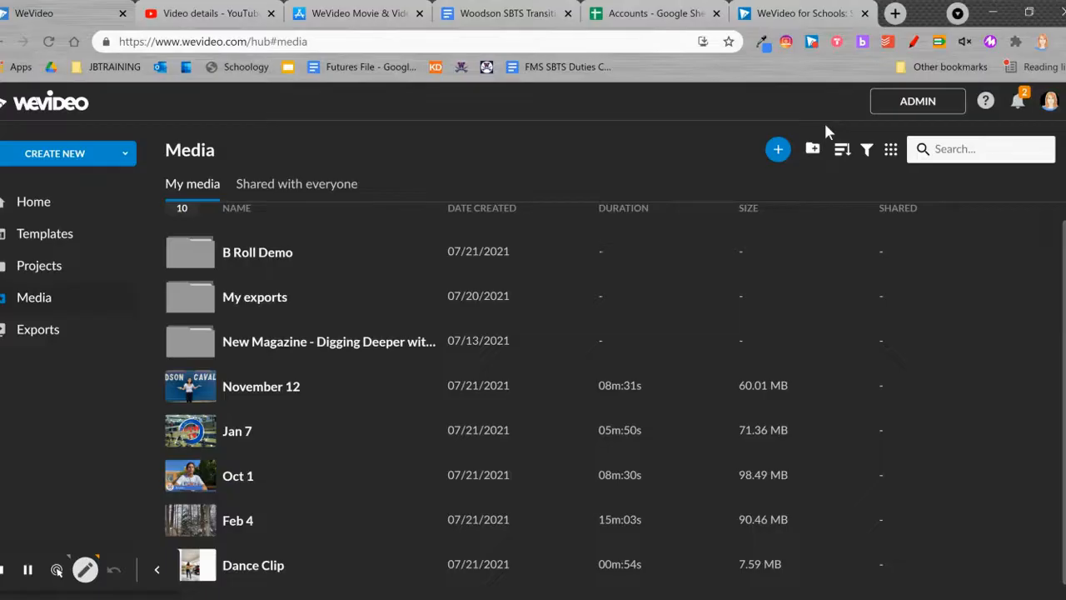
# Create a media folder named Hip Hop Interview in My media.
pyautogui.moveTo(826, 121)
pyautogui.mouseDown()
pyautogui.moveTo(796, 146)
pyautogui.moveTo(805, 169)
pyautogui.moveTo(823, 125)
pyautogui.mouseUp()
pyautogui.click(57, 570)
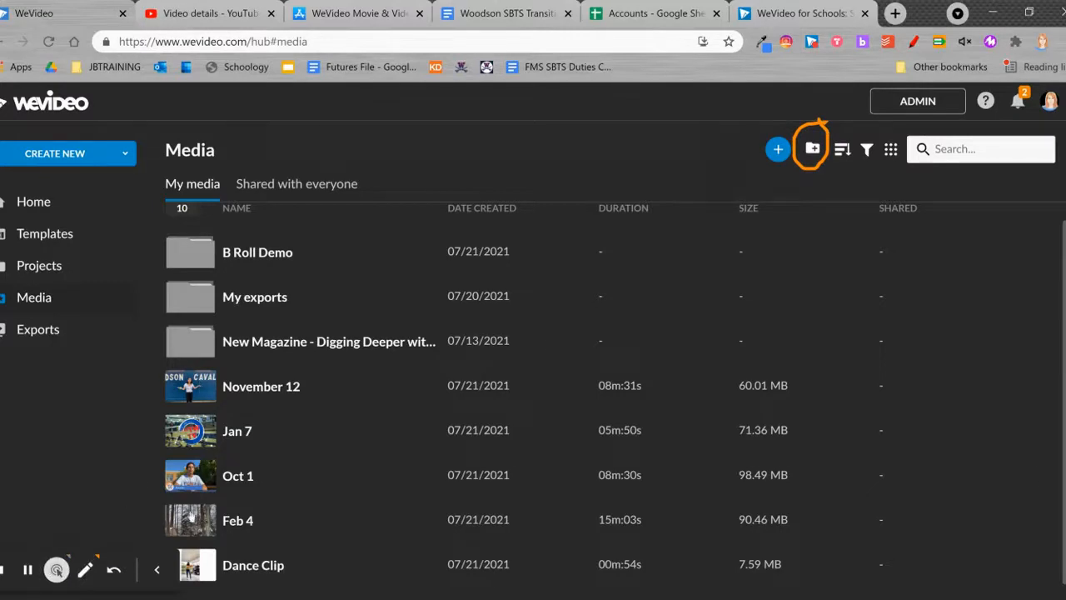
pyautogui.click(813, 155)
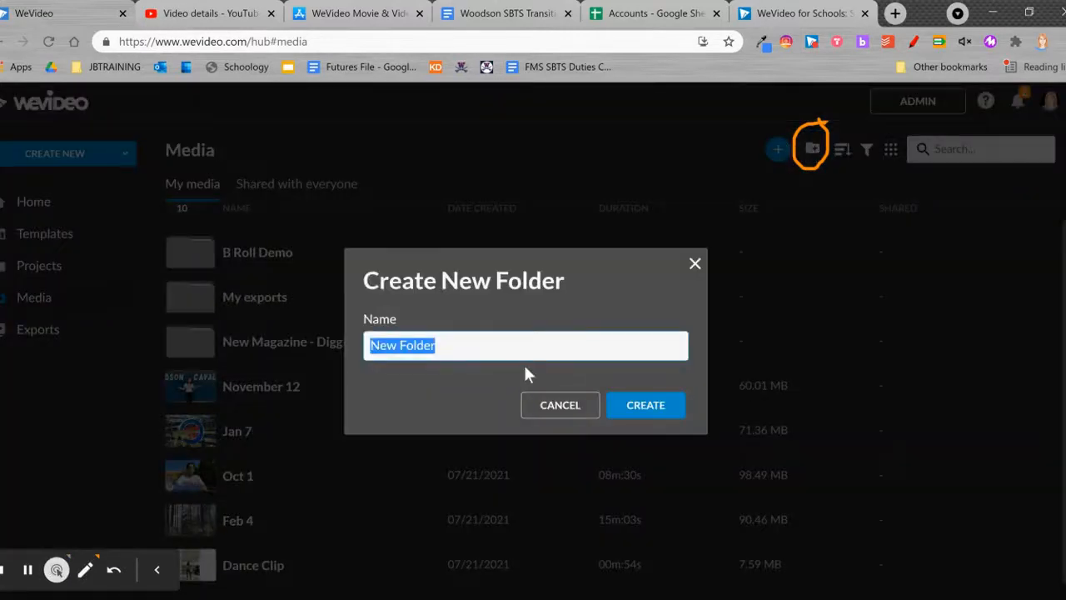
pyautogui.write('Hip Hop')
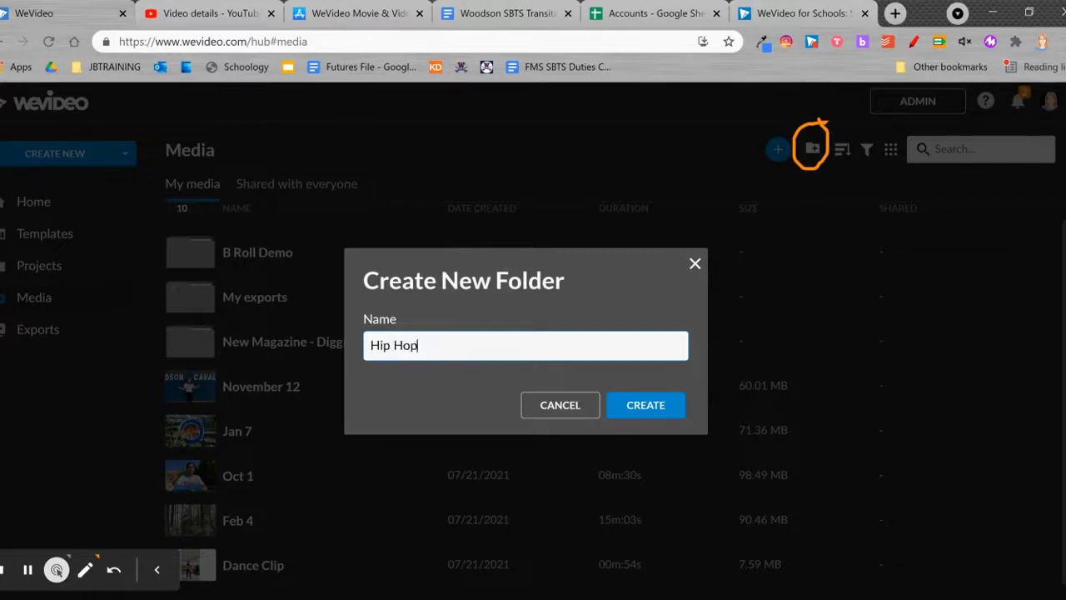
pyautogui.write(' Intervie')
pyautogui.write('w')
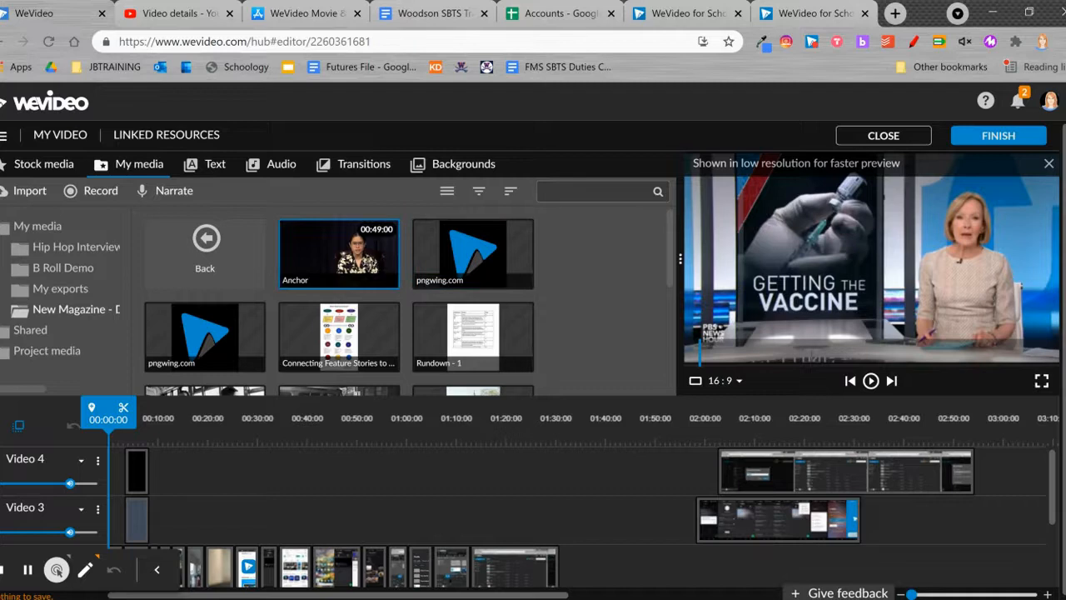
# Preview the Anchor clip and place it on the Video 1 track at 00:10:00, right after the intro.
pyautogui.click(370, 264)
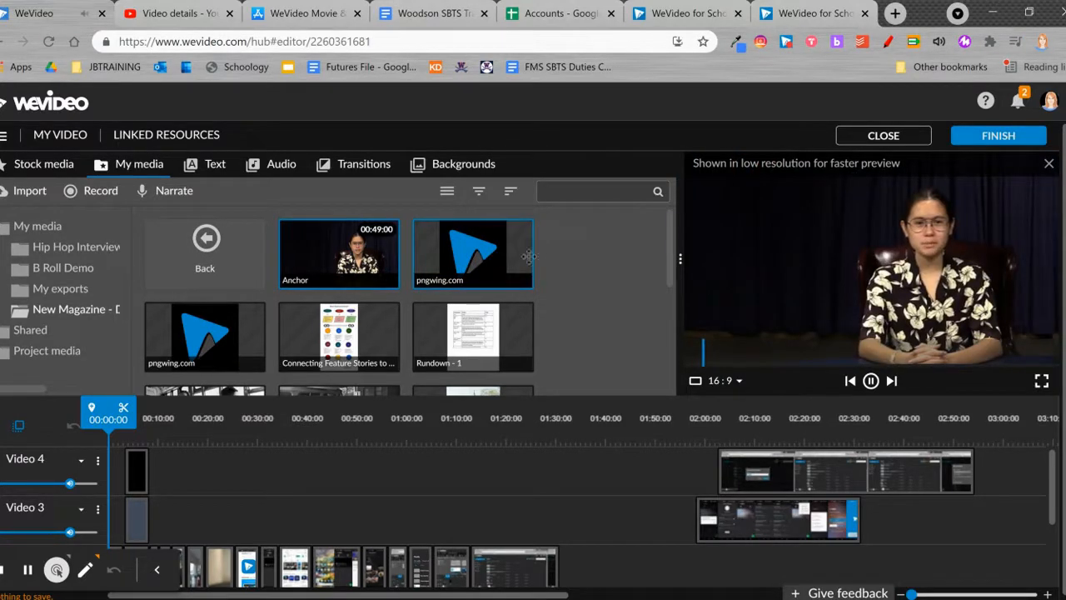
pyautogui.click(871, 381)
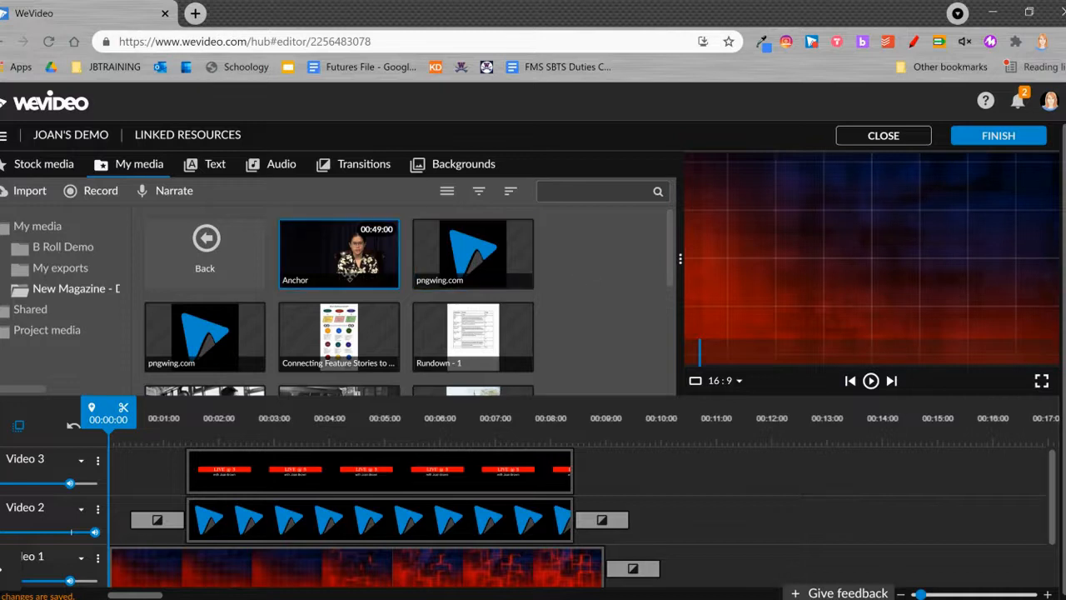
pyautogui.moveTo(346, 267); pyautogui.dragTo(704, 563)
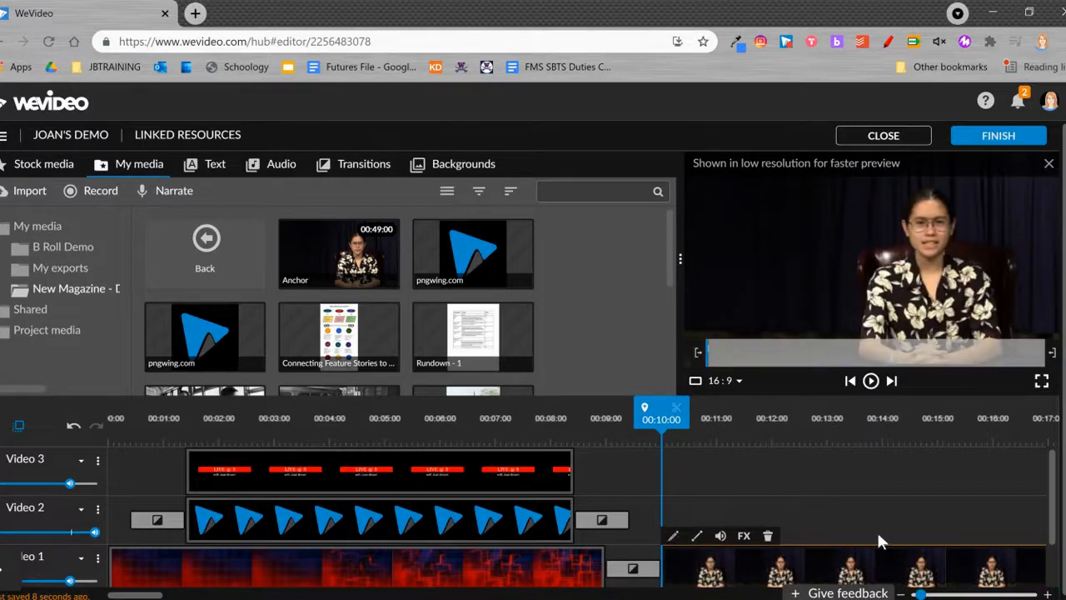
# Play through the Anchor clip and place the robert-e-lee-john-r-lewis image above it on Video 2 at about 00:16:13.
pyautogui.press('space')
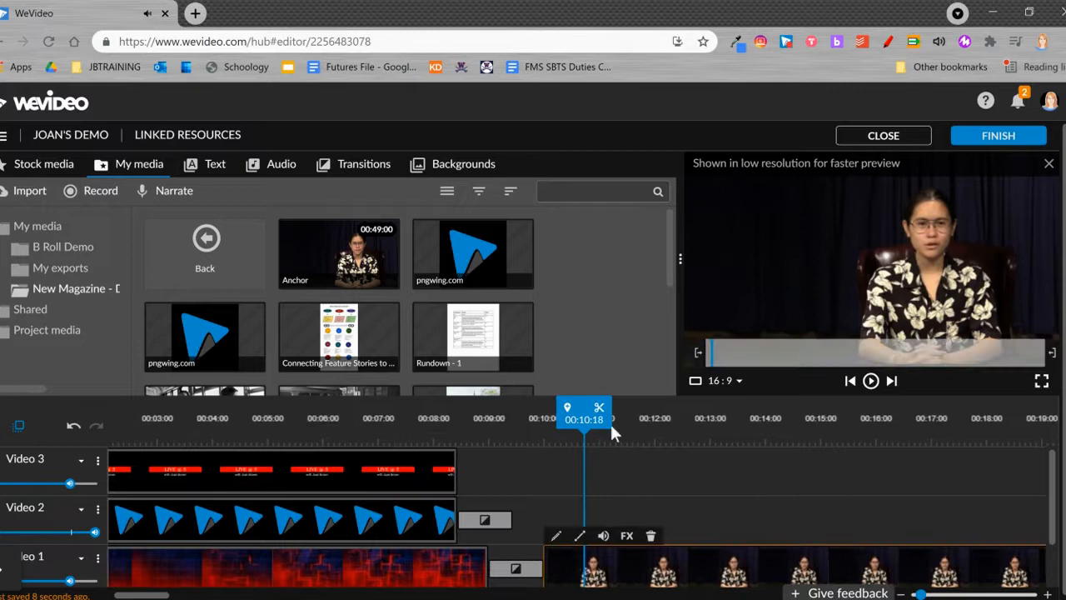
pyautogui.moveTo(584, 435); pyautogui.dragTo(967, 439)
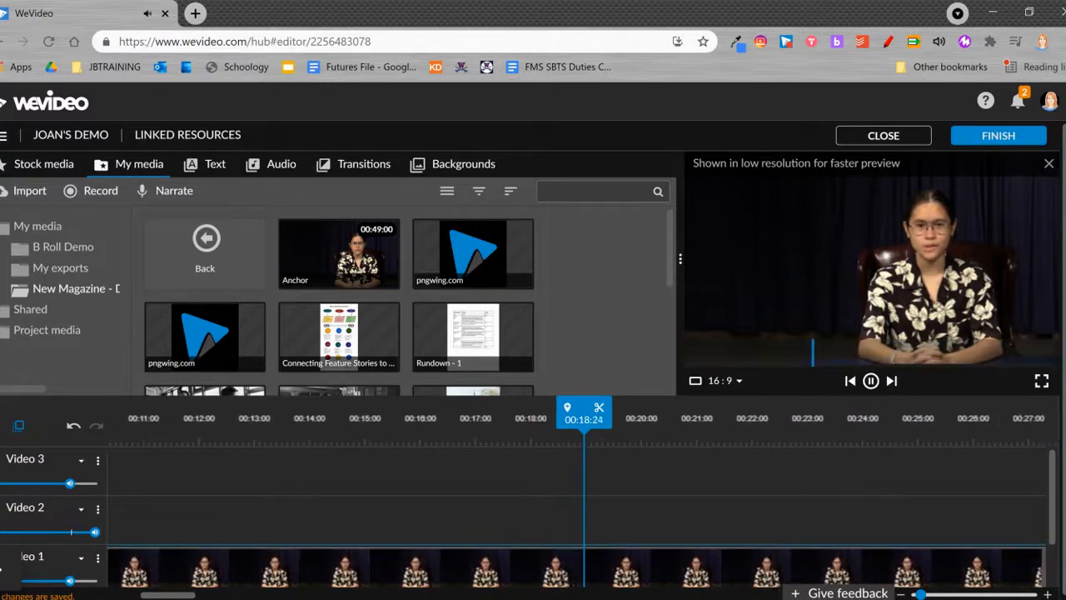
pyautogui.press('space')
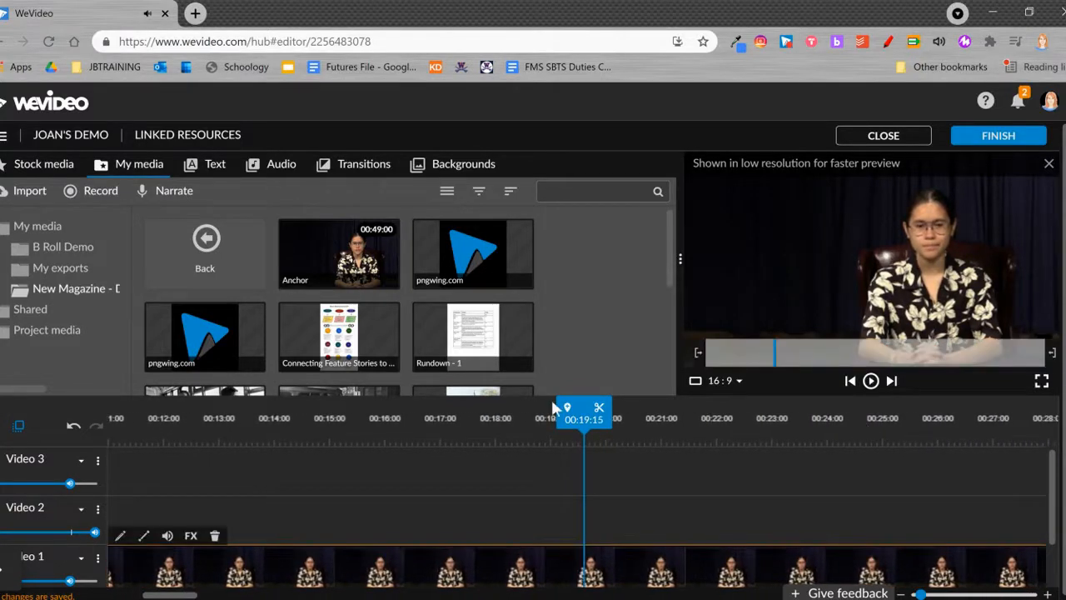
pyautogui.moveTo(583, 408); pyautogui.dragTo(451, 408)
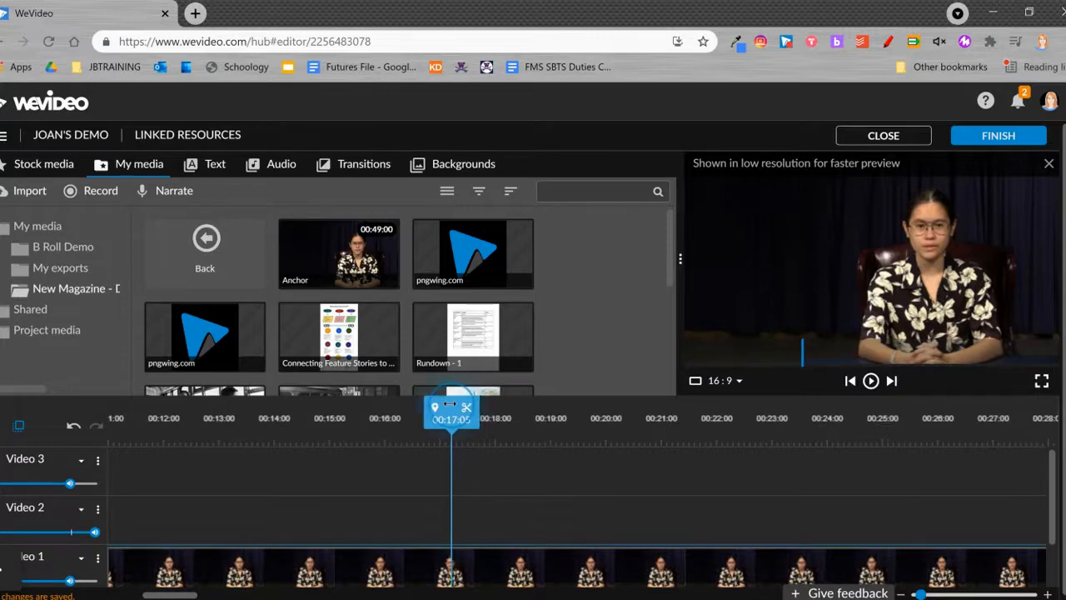
pyautogui.moveTo(672, 266); pyautogui.dragTo(673, 379)
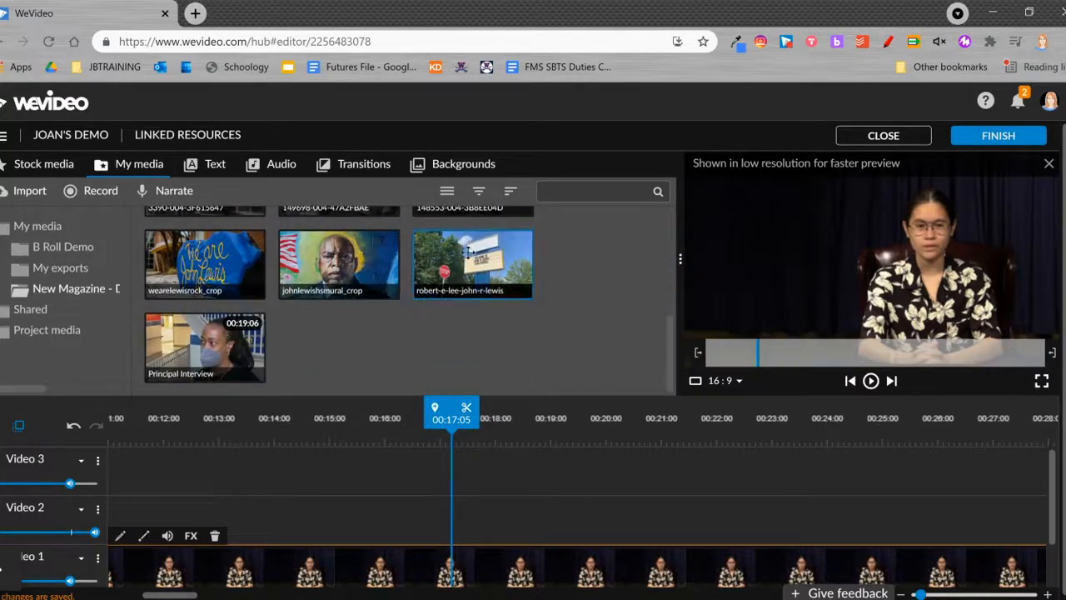
pyautogui.moveTo(473, 254); pyautogui.dragTo(452, 507)
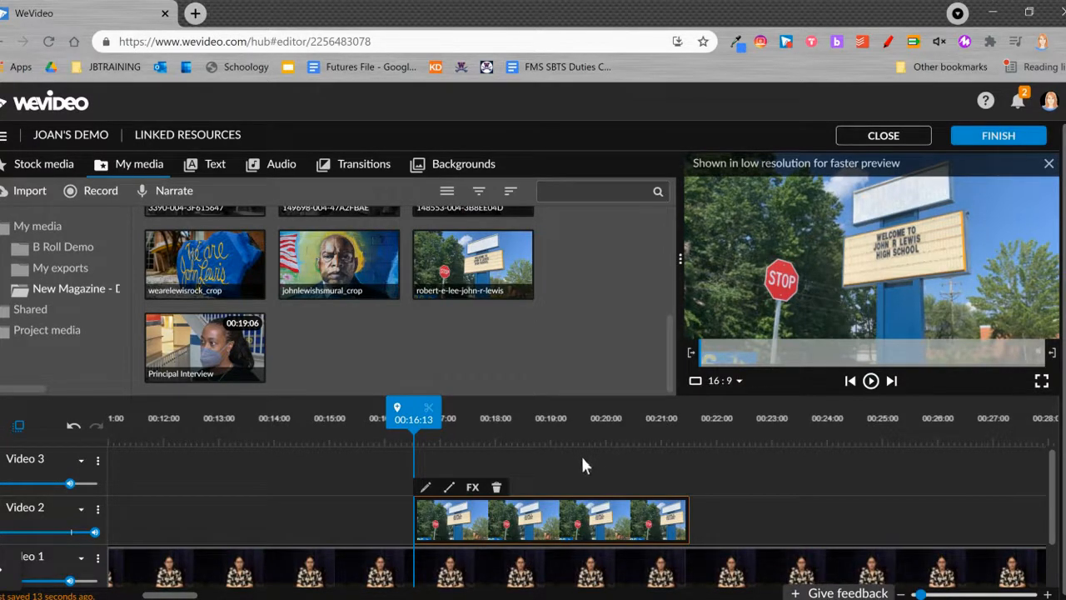
# Extend the school sign image on Video 2 so that it ends at about 00:21:20.
pyautogui.click(760, 511)
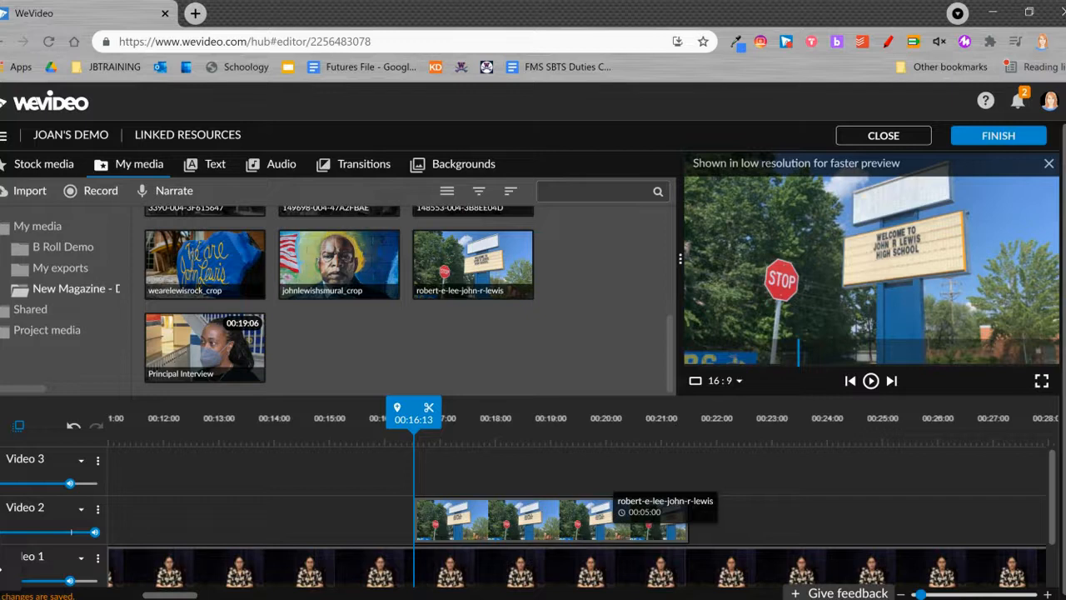
pyautogui.click(543, 521)
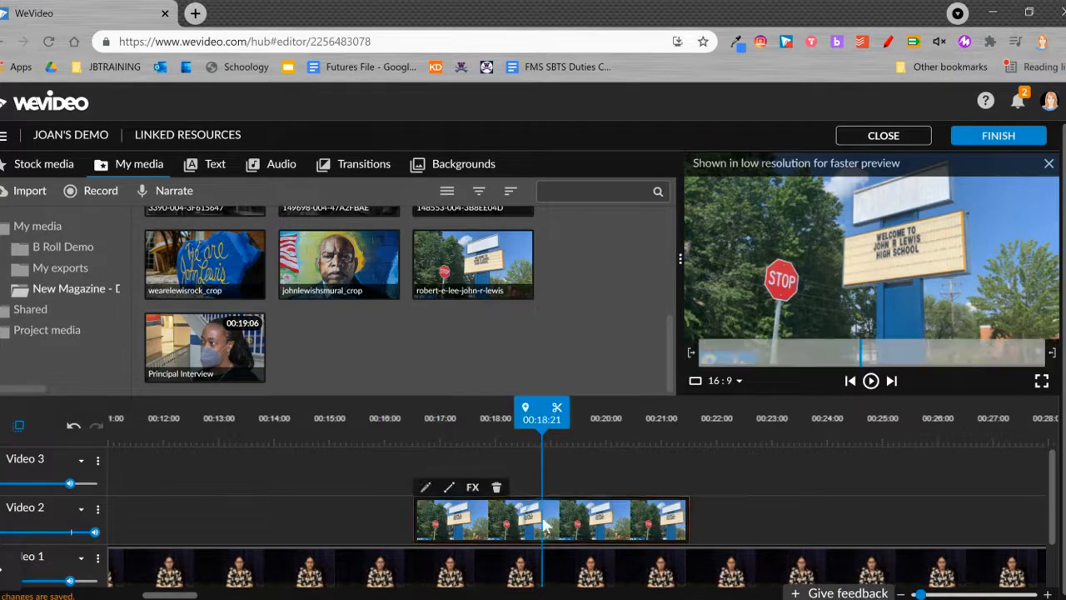
pyautogui.moveTo(686, 516)
pyautogui.mouseDown()
pyautogui.moveTo(725, 517)
pyautogui.moveTo(704, 518)
pyautogui.mouseUp()
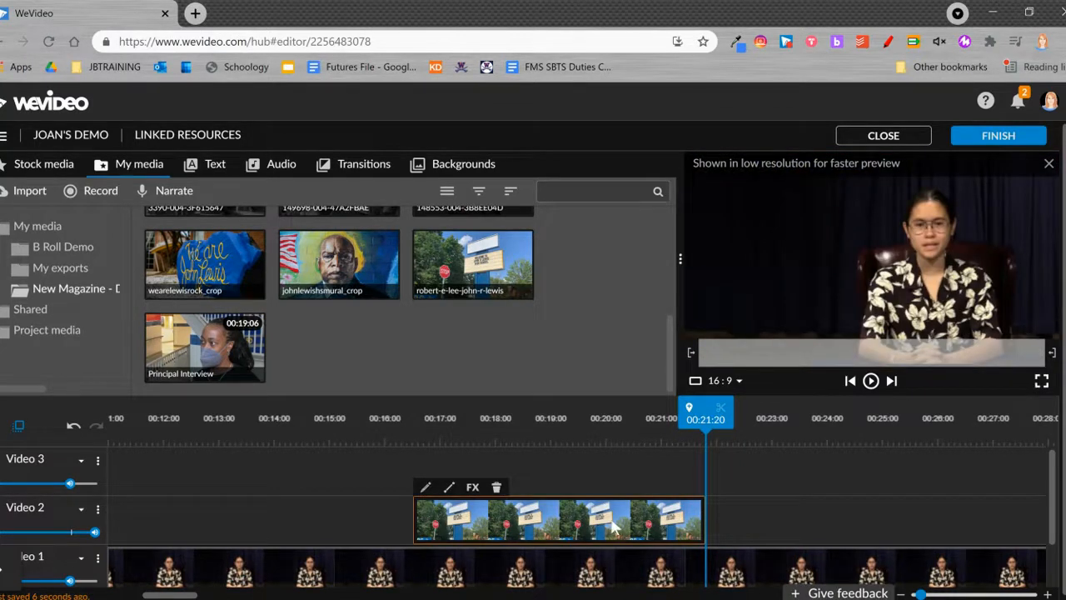
# Scale the school sign image to 0.56 and move it beside the anchor at about x -31, y 82.
pyautogui.moveTo(704, 420); pyautogui.dragTo(646, 419)
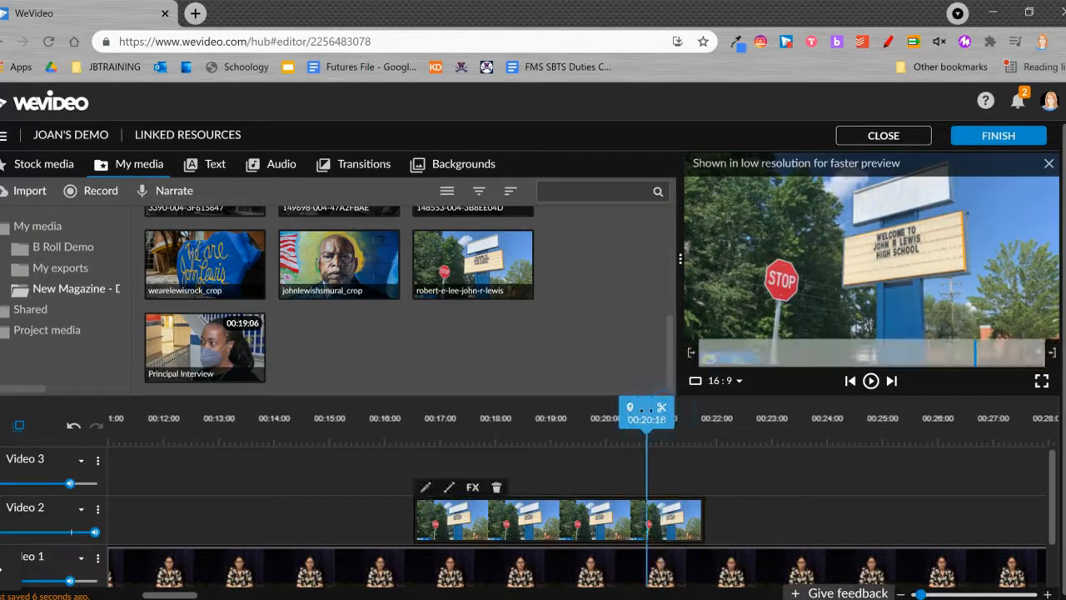
pyautogui.doubleClick(546, 518)
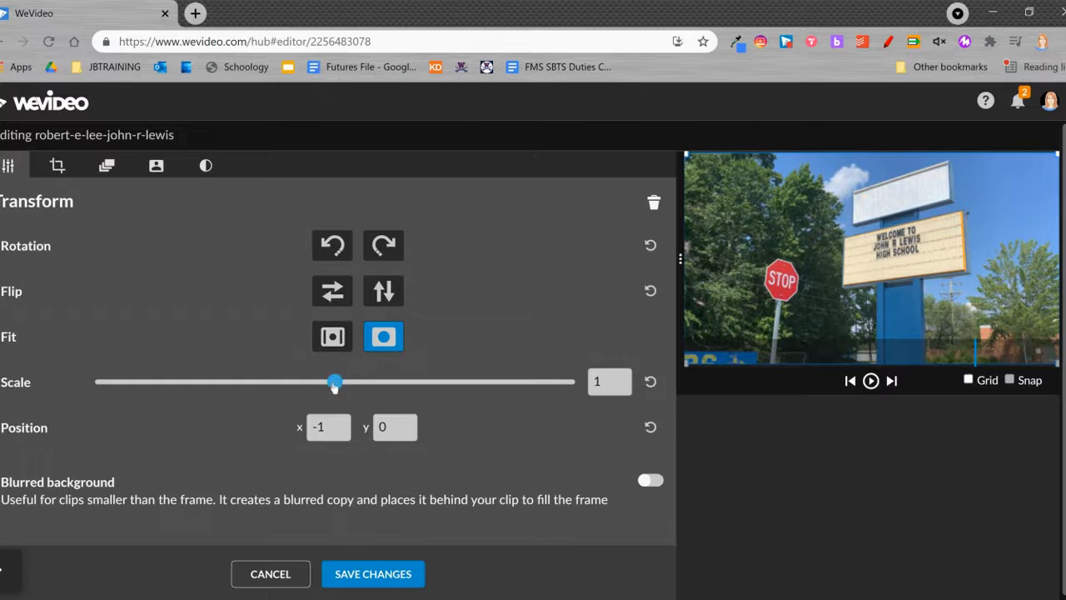
pyautogui.moveTo(334, 385); pyautogui.dragTo(229, 382)
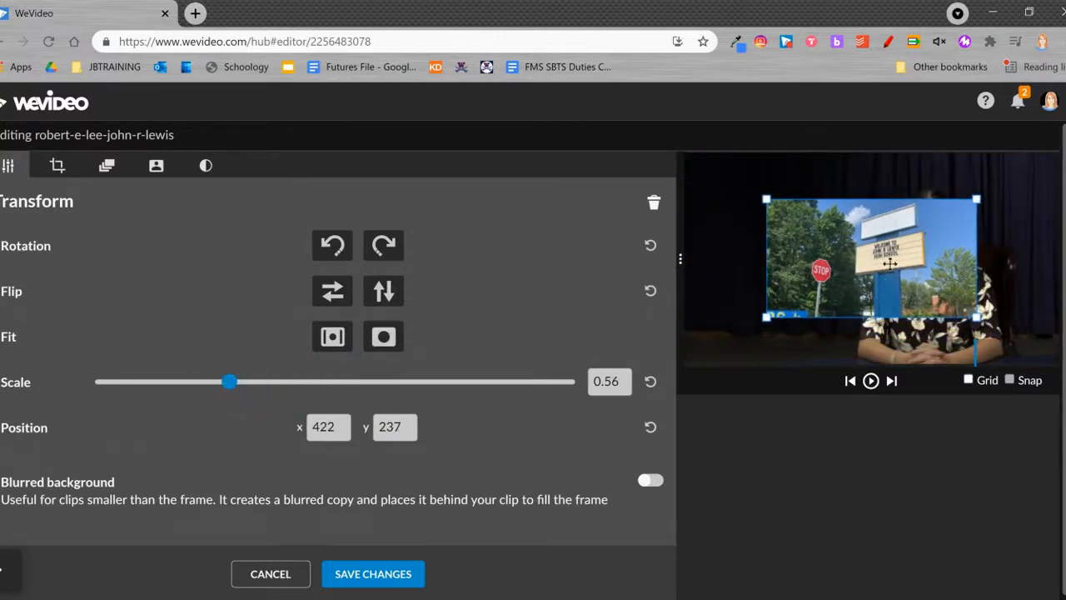
pyautogui.moveTo(899, 260); pyautogui.dragTo(814, 226)
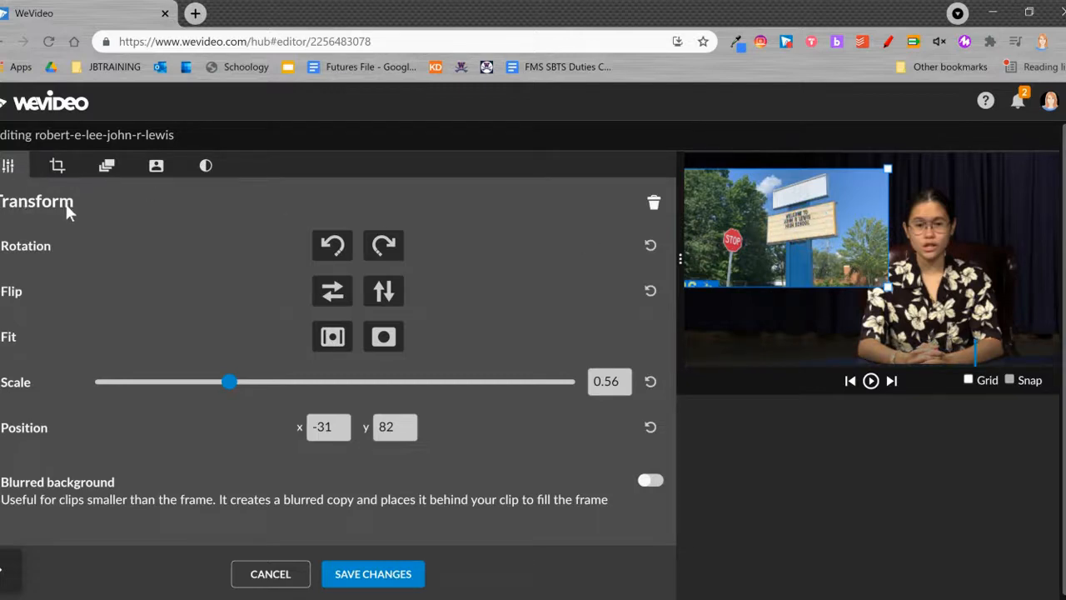
# Crop the school sign image to about 125 left, 75 right, 3 top and 46 bottom.
pyautogui.click(58, 167)
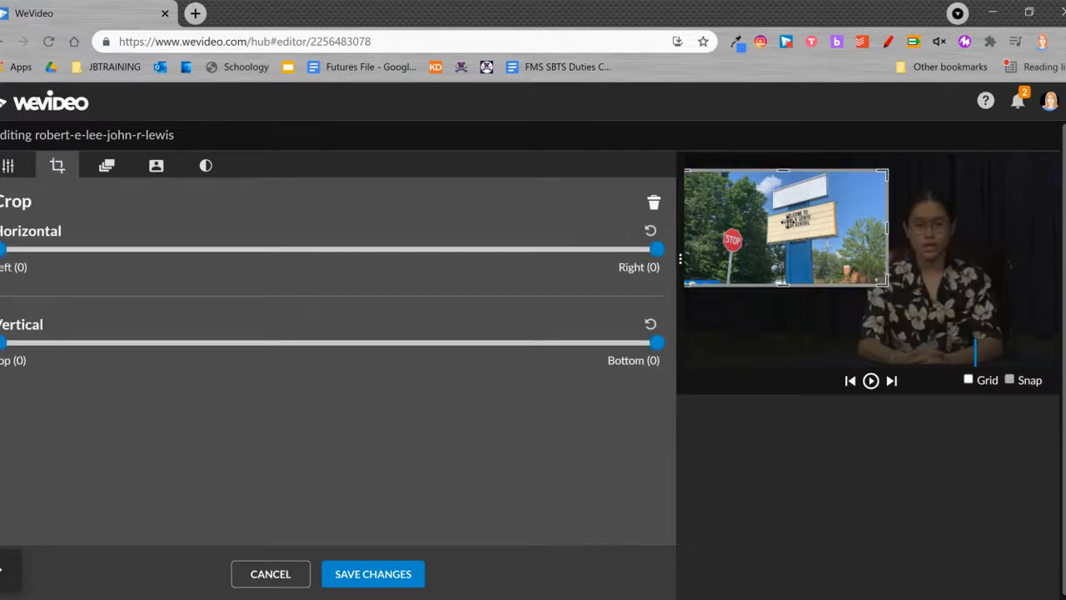
pyautogui.moveTo(888, 171); pyautogui.dragTo(858, 167)
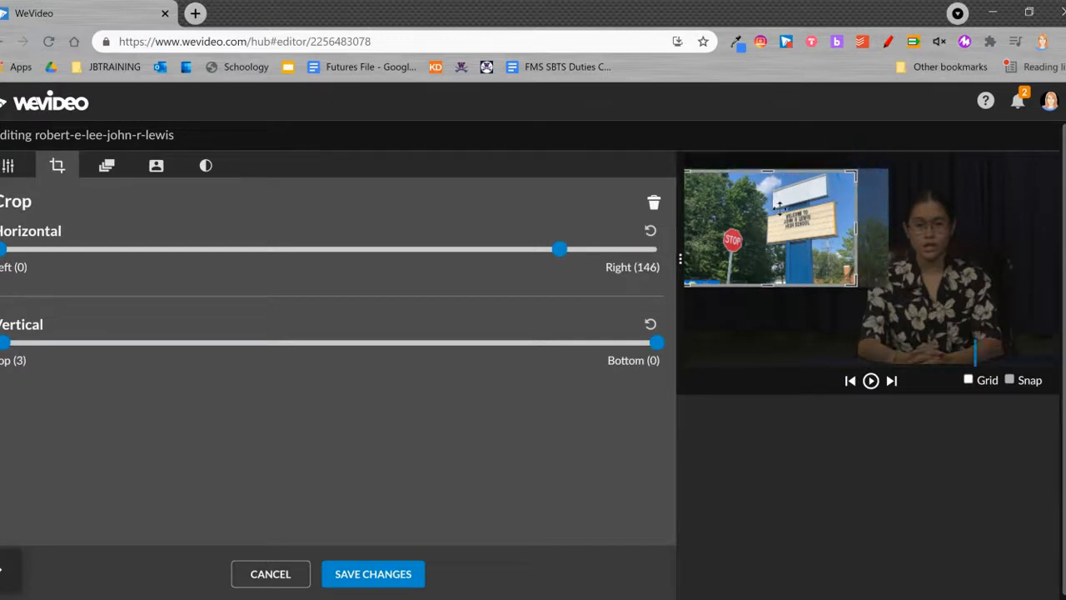
pyautogui.moveTo(706, 247); pyautogui.dragTo(724, 242)
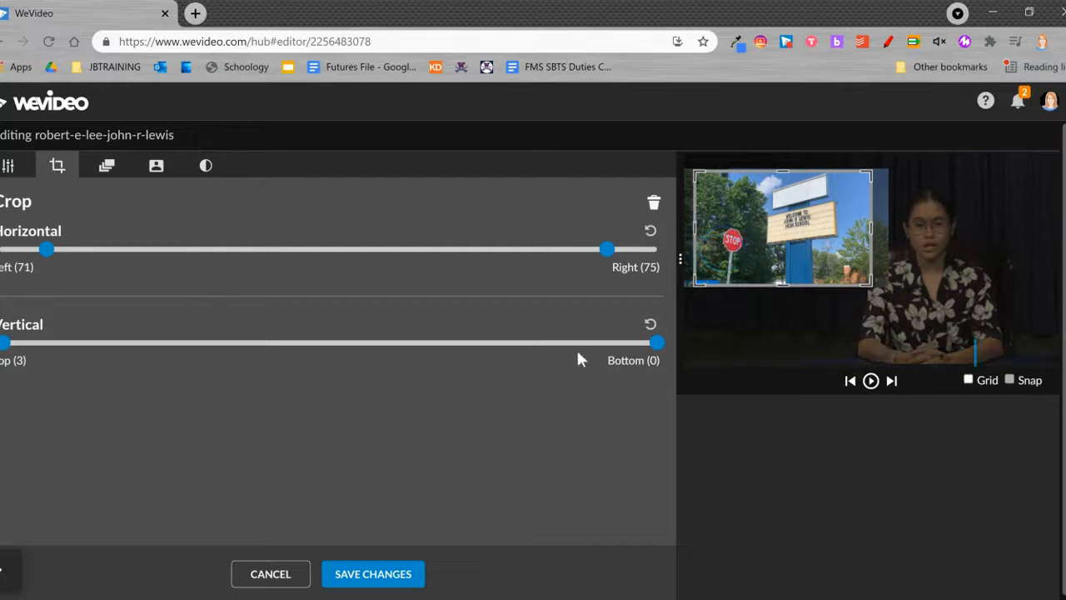
pyautogui.moveTo(652, 351); pyautogui.dragTo(603, 344)
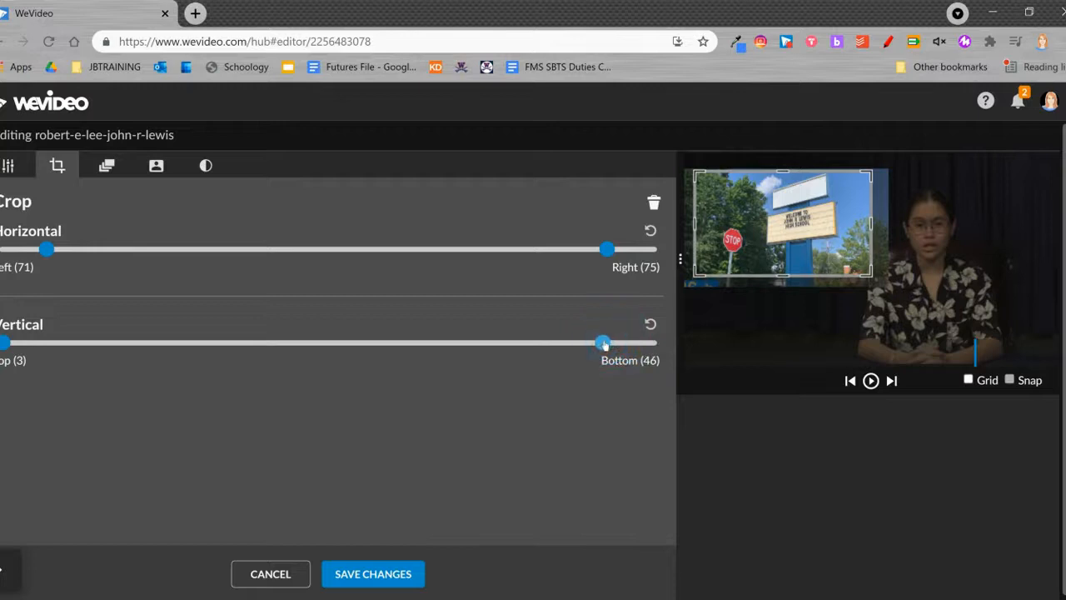
pyautogui.click(75, 251)
pyautogui.moveTo(77, 253); pyautogui.dragTo(84, 252)
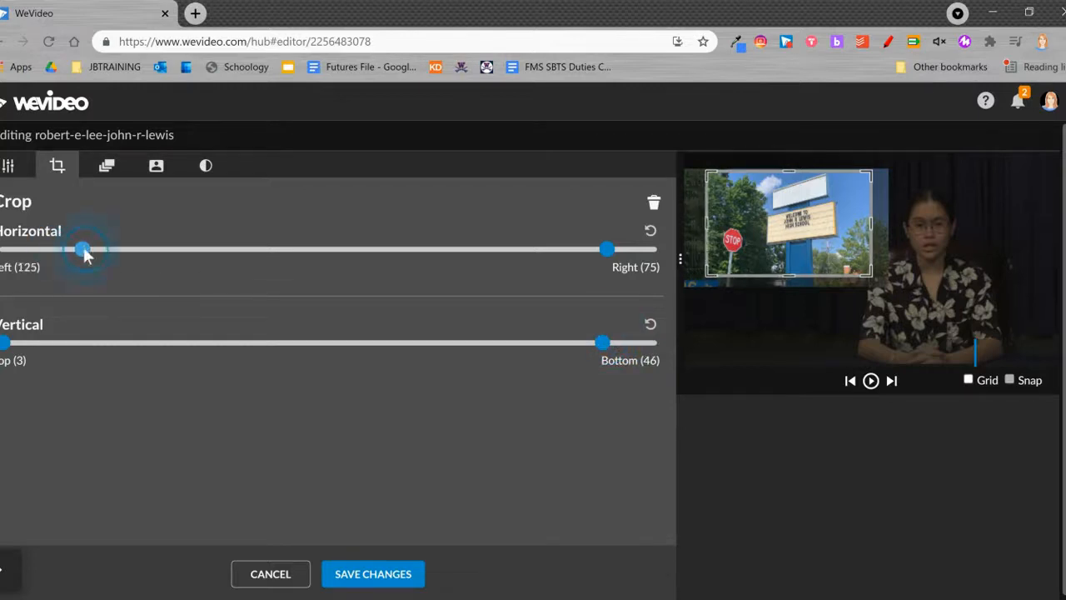
# Reposition the cropped sign image to about x 31, y 90 and save the clip changes.
pyautogui.click(8, 167)
pyautogui.moveTo(802, 234)
pyautogui.mouseDown()
pyautogui.moveTo(789, 243)
pyautogui.moveTo(790, 231)
pyautogui.mouseUp()
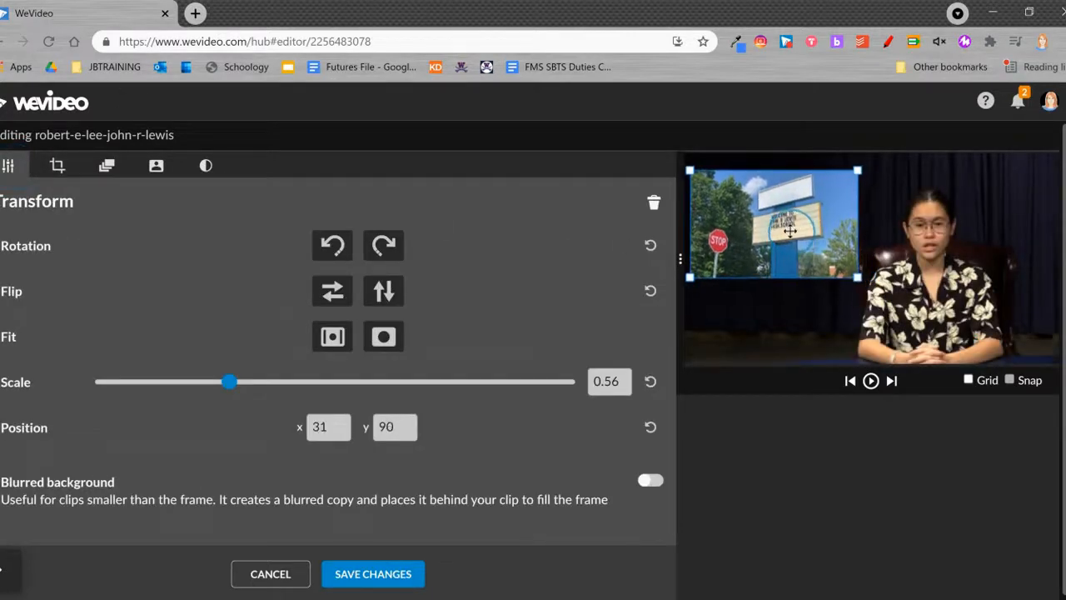
pyautogui.click(373, 574)
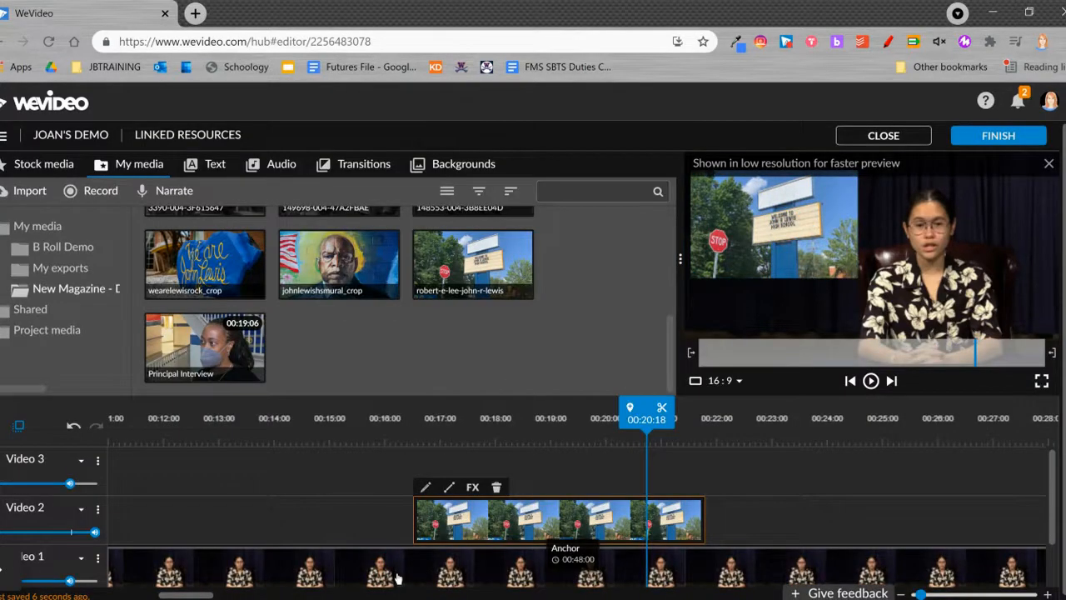
# Play back the school sign picture-in-picture section from about 00:16:06.
pyautogui.moveTo(646, 408); pyautogui.dragTo(399, 407)
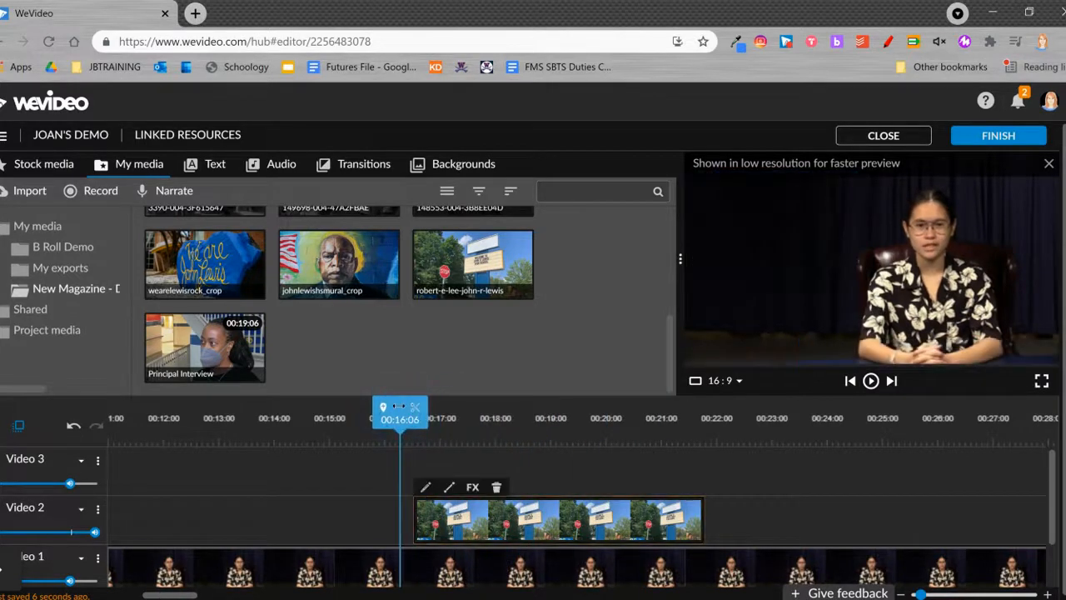
pyautogui.press('space')
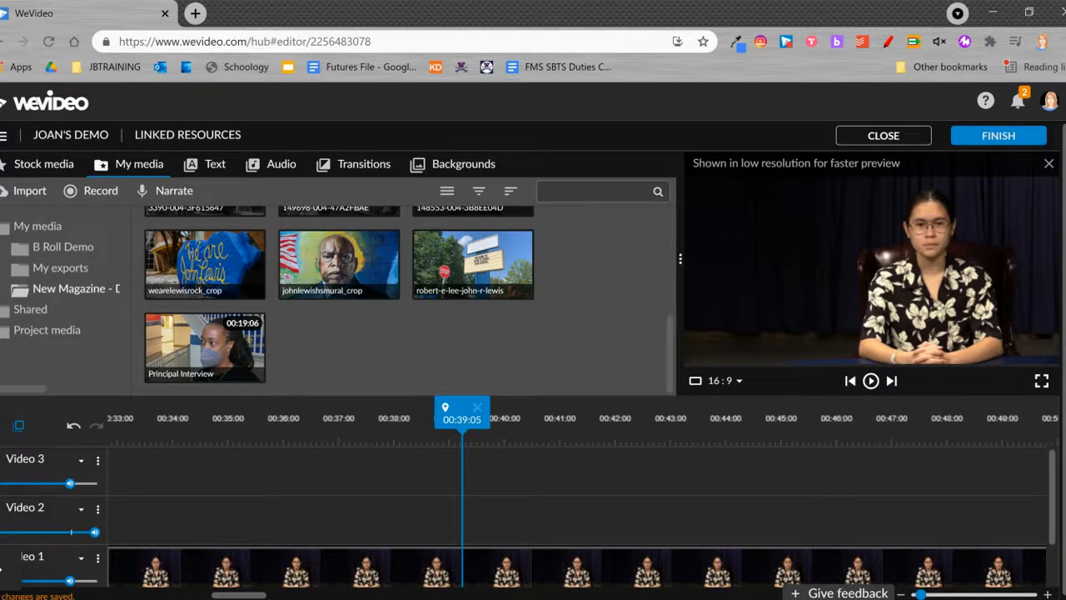
# Play on to the end of the anchor's introduction and split the anchor clip on Video 1 at 00:44:20.
pyautogui.press('space')
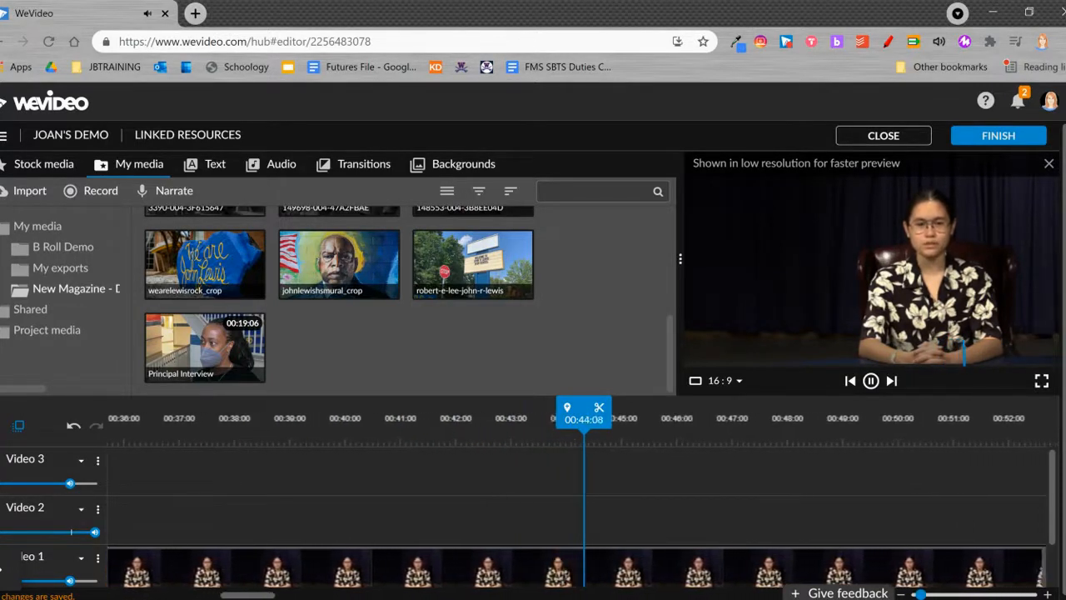
pyautogui.press('space')
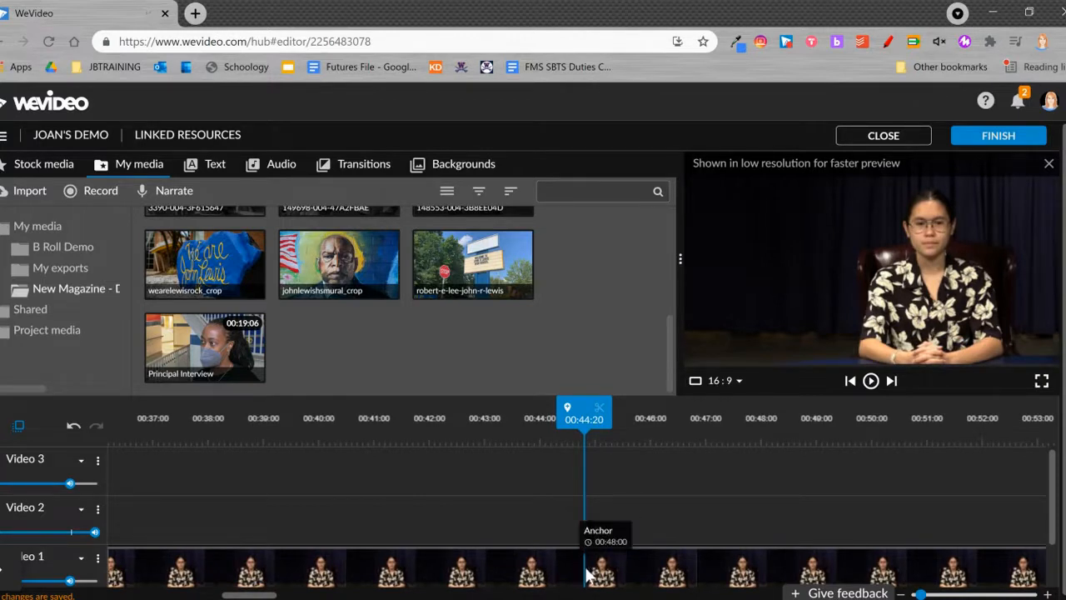
pyautogui.click(587, 575)
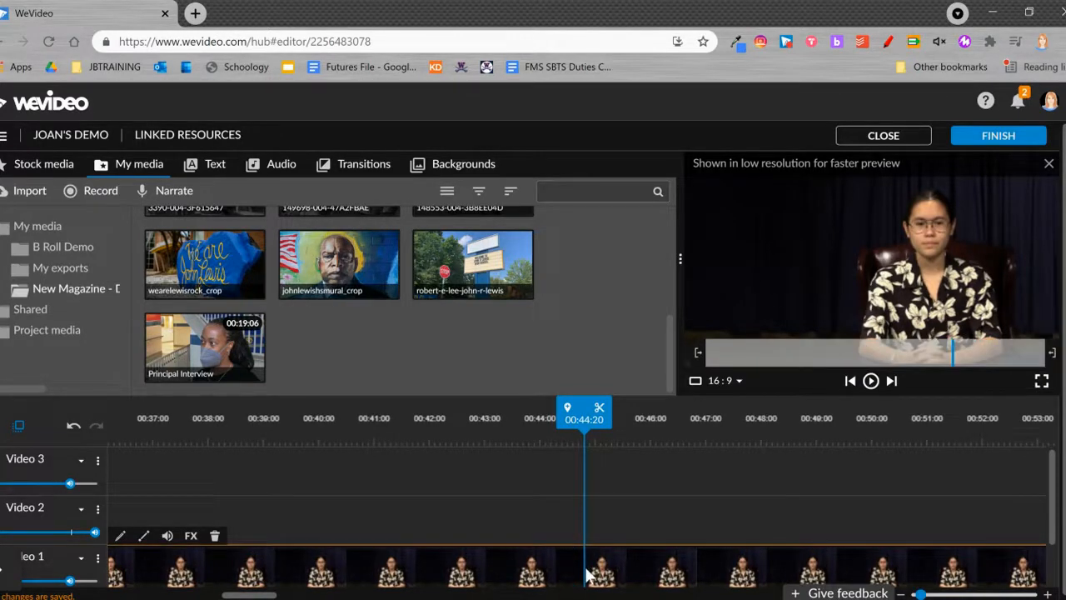
pyautogui.click(600, 408)
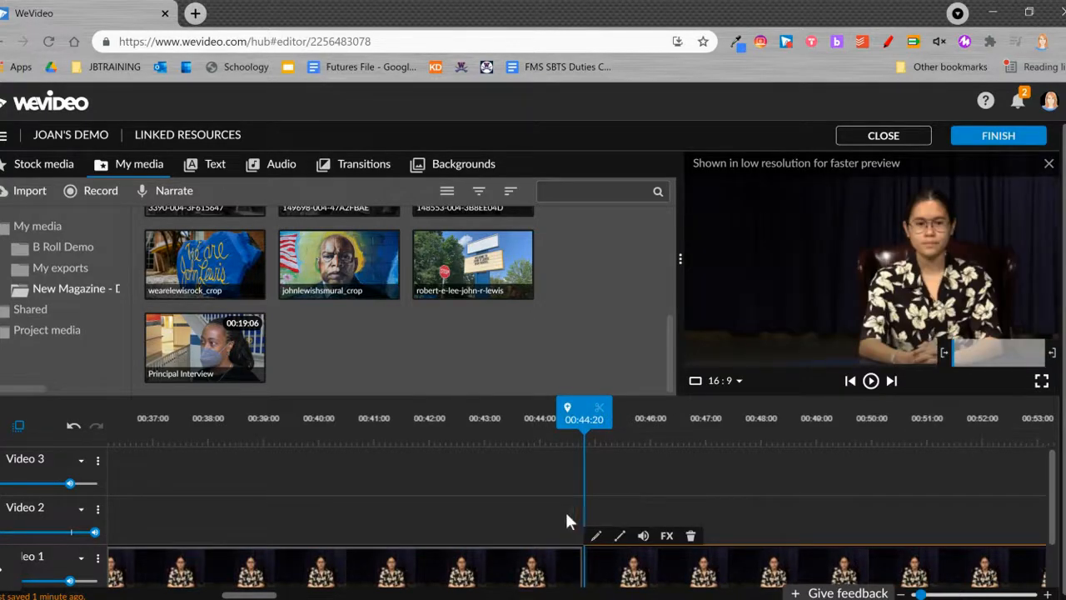
# Place the Principal Interview clip on Video 1 at the split in the anchor footage, using Insert and push.
pyautogui.moveTo(205, 345); pyautogui.dragTo(586, 557)
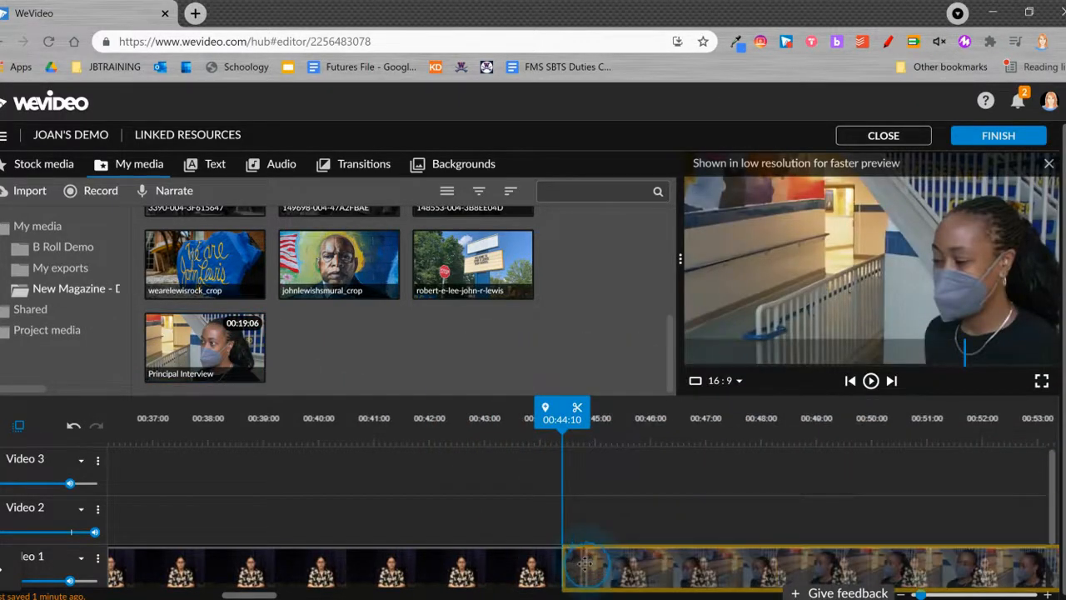
pyautogui.click(586, 568)
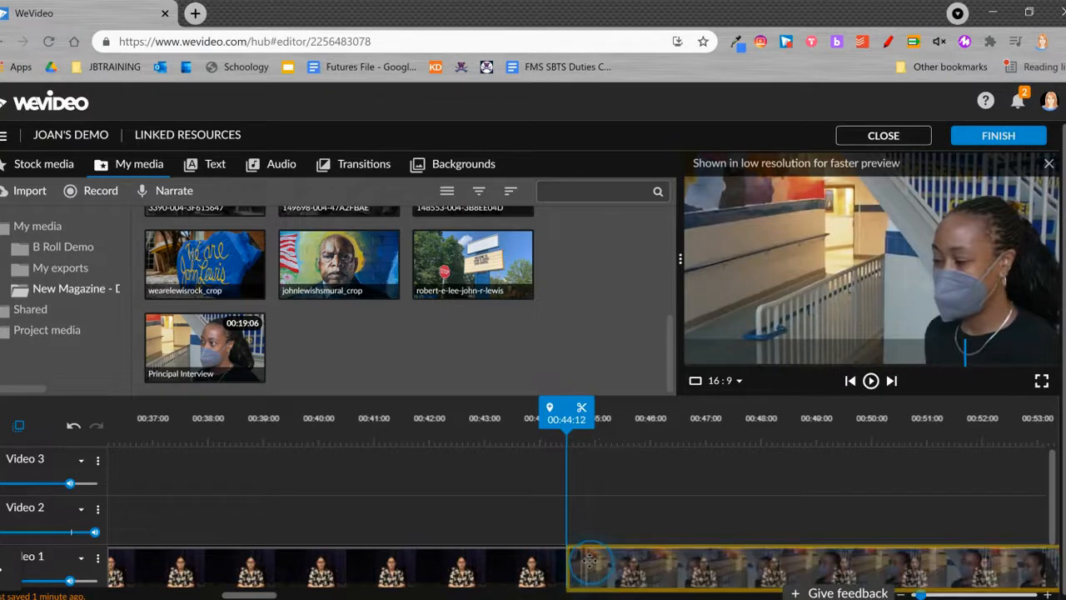
pyautogui.moveTo(589, 560); pyautogui.dragTo(563, 524)
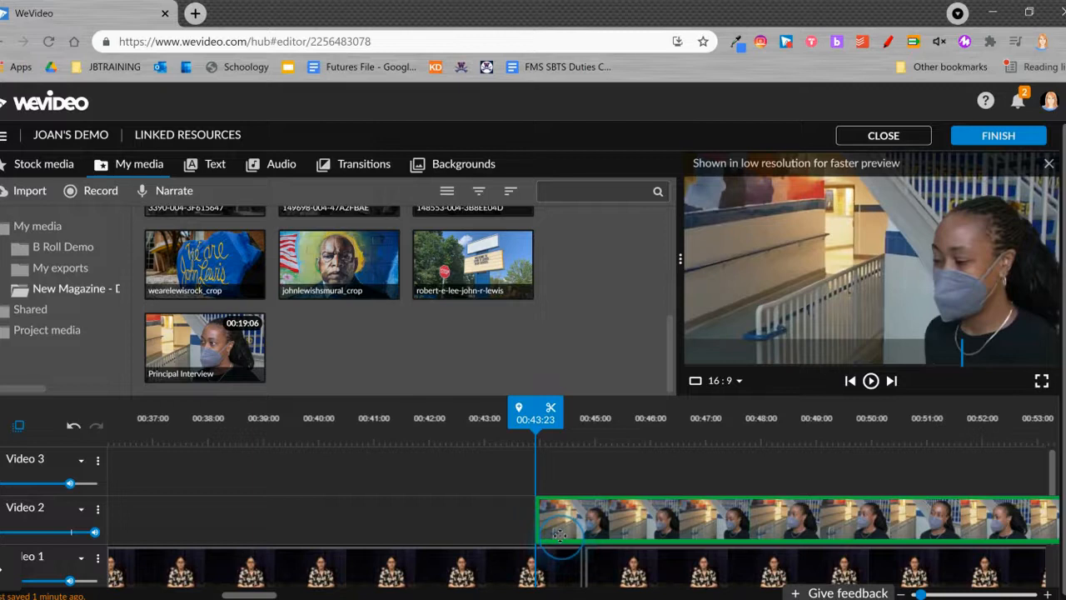
pyautogui.moveTo(563, 525); pyautogui.dragTo(586, 565)
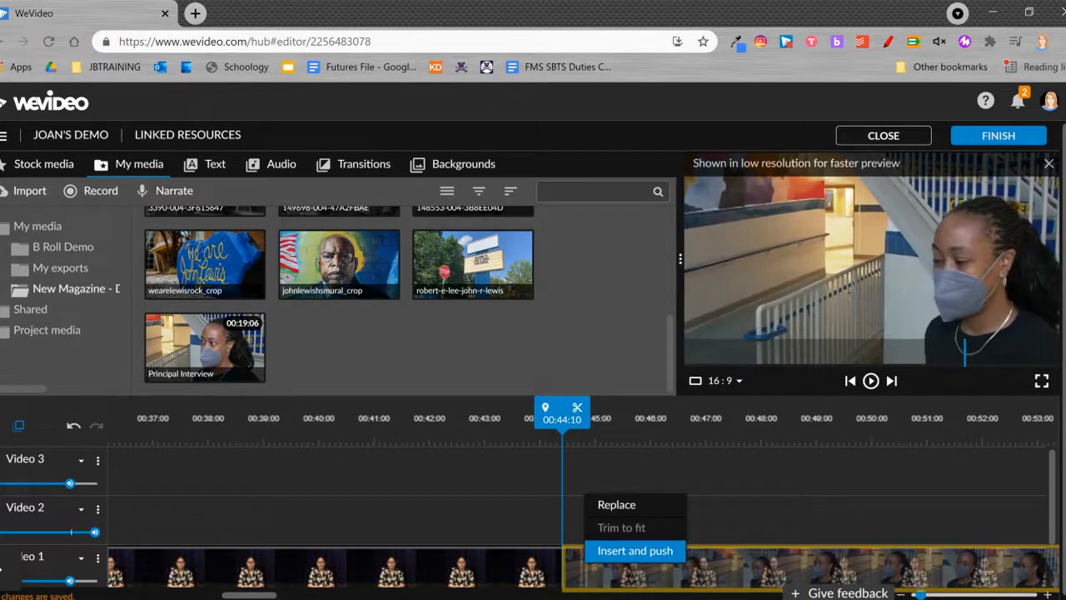
pyautogui.click(634, 552)
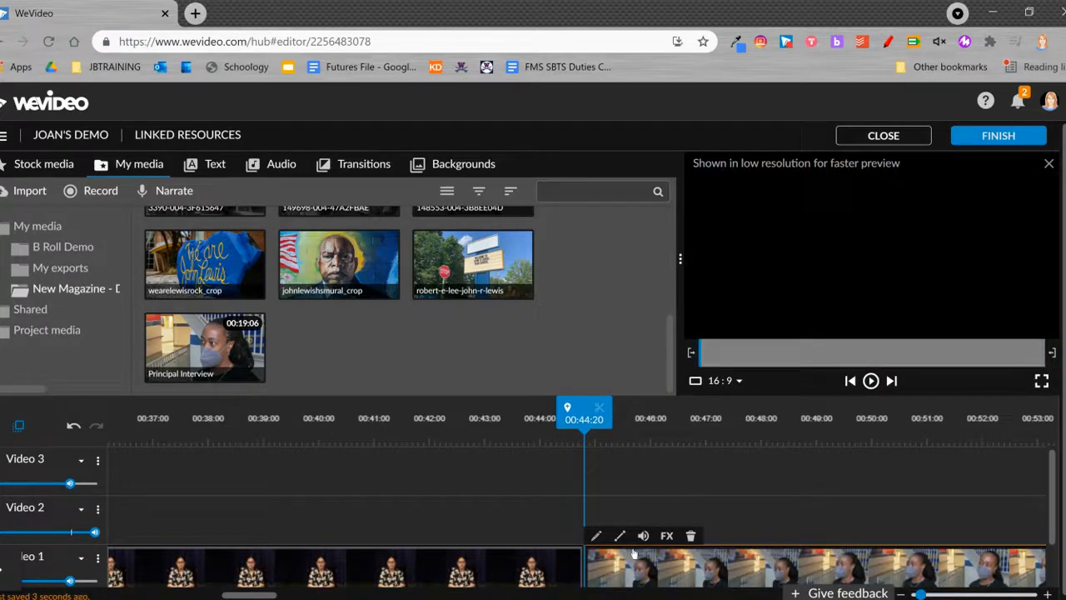
# Review the interview's placement between the two anchor parts and play it back, stopping at about 00:48:03.
pyautogui.moveTo(589, 426); pyautogui.dragTo(506, 405)
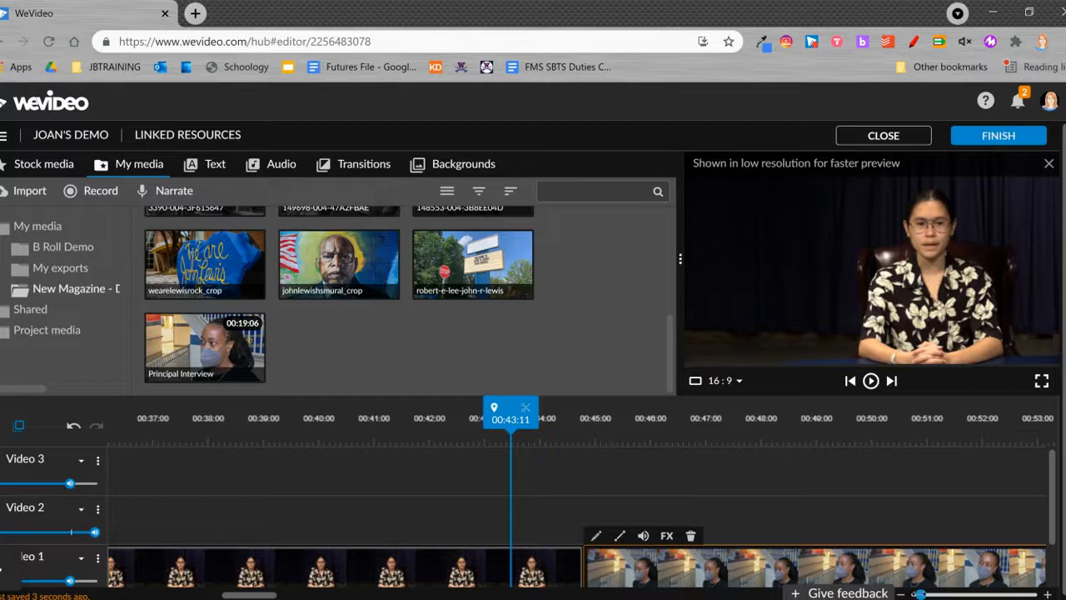
pyautogui.click(903, 593)
pyautogui.click(903, 594)
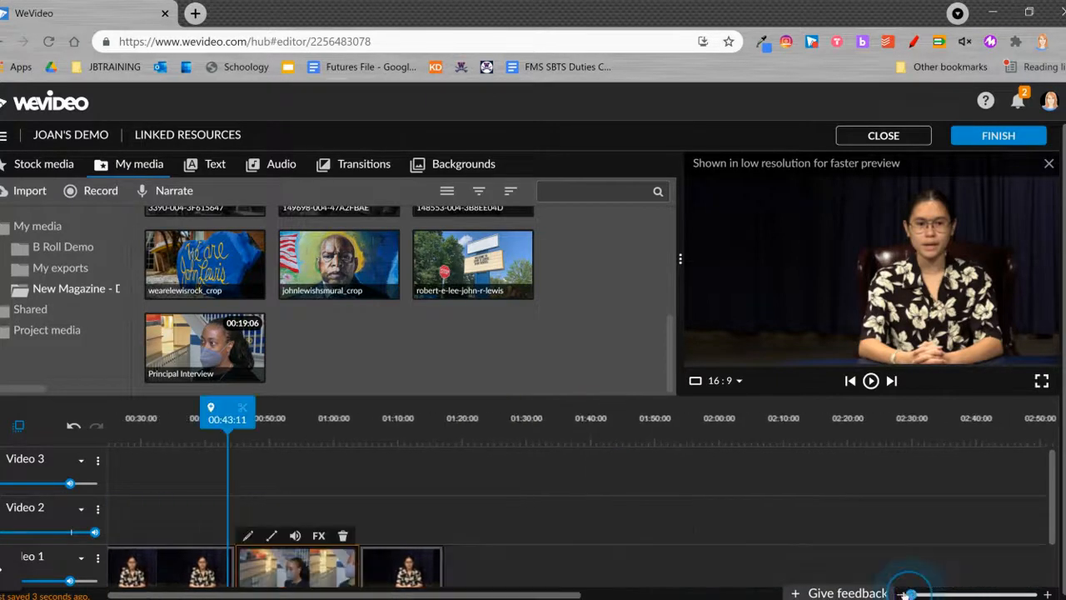
pyautogui.moveTo(357, 409); pyautogui.dragTo(323, 404)
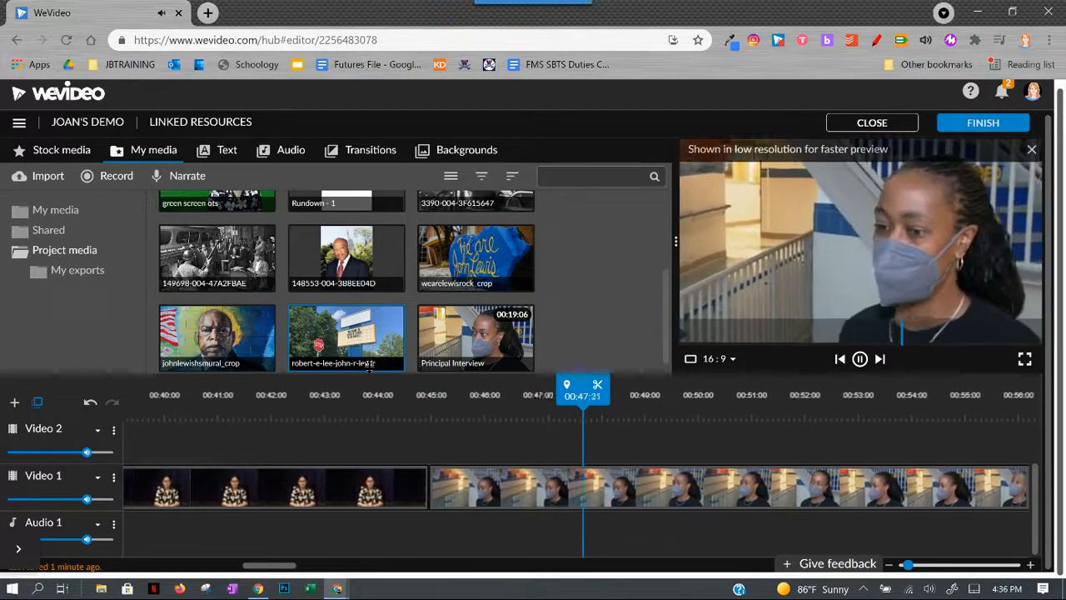
pyautogui.press('space')
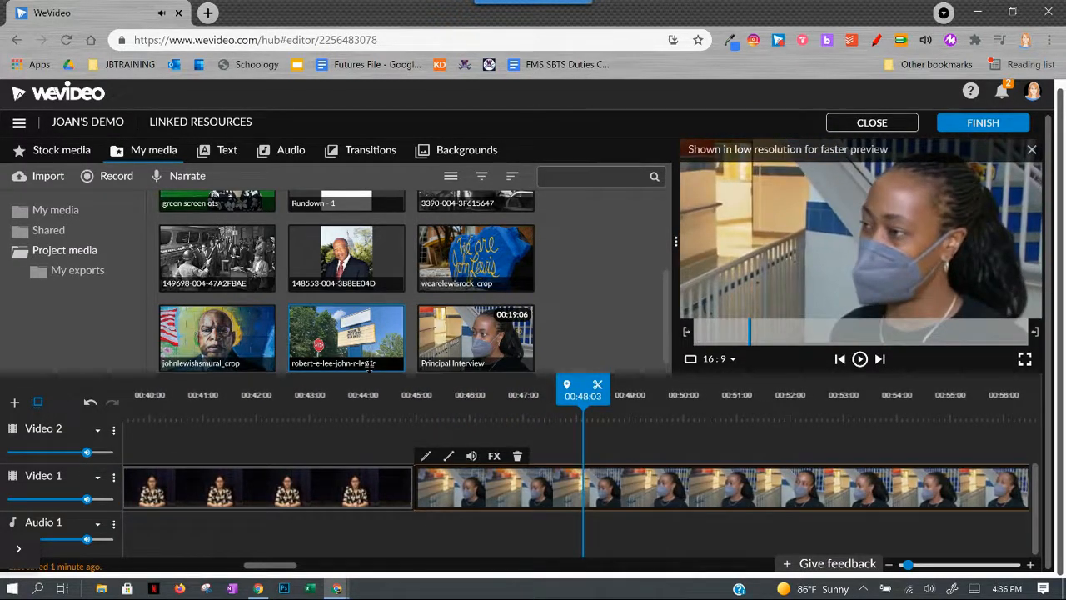